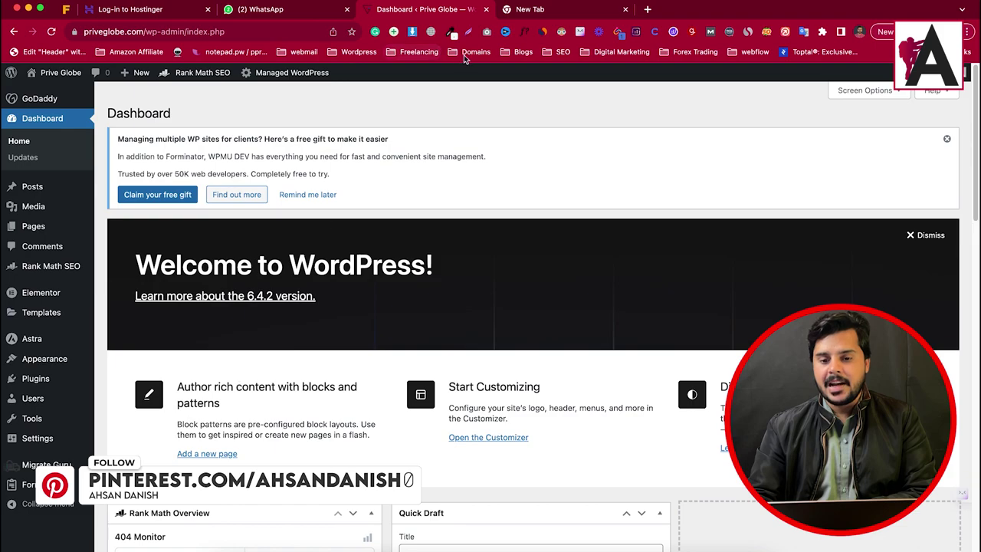
Step: Search the web for "google search console" and open the Search Console overview from its official site
left_click(529, 10)
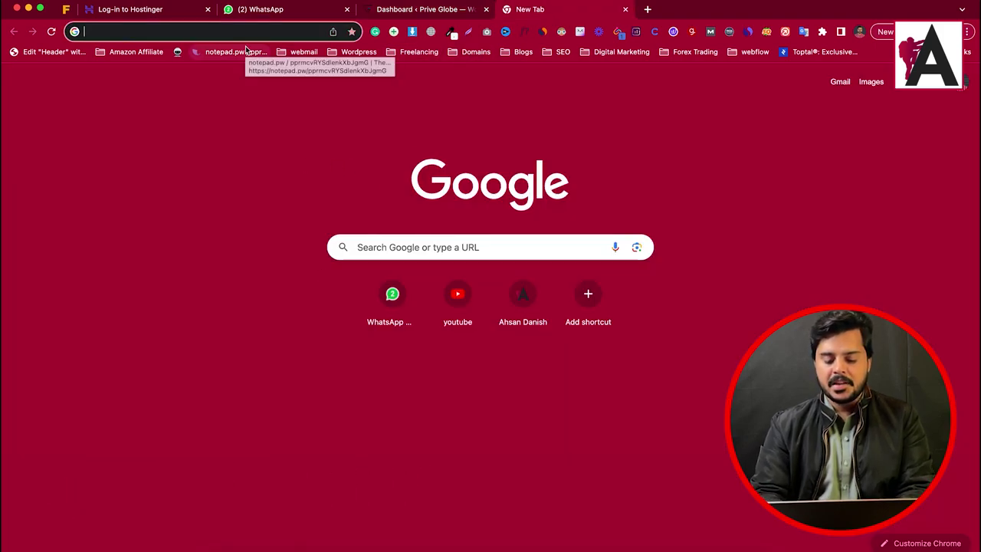
type("google search")
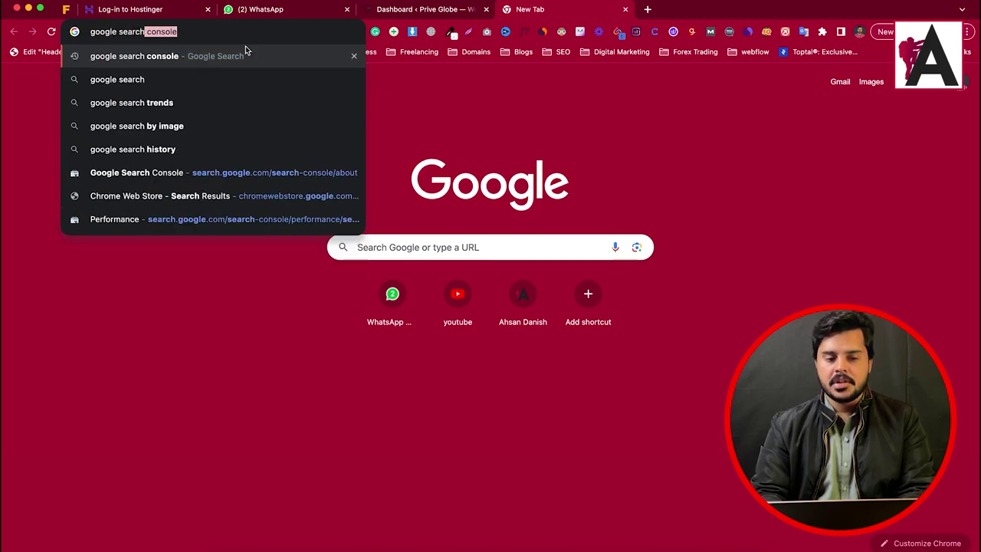
key("Return")
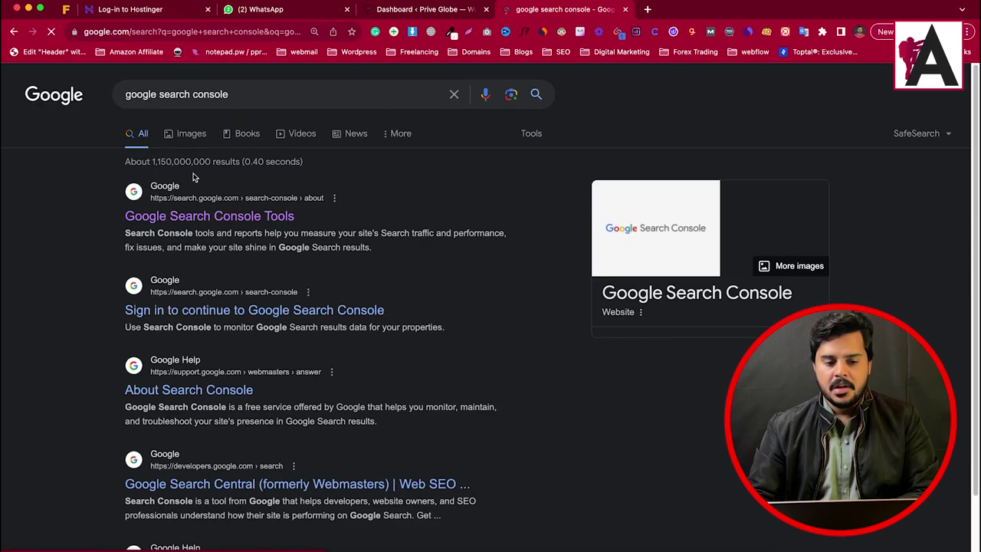
left_click(230, 219)
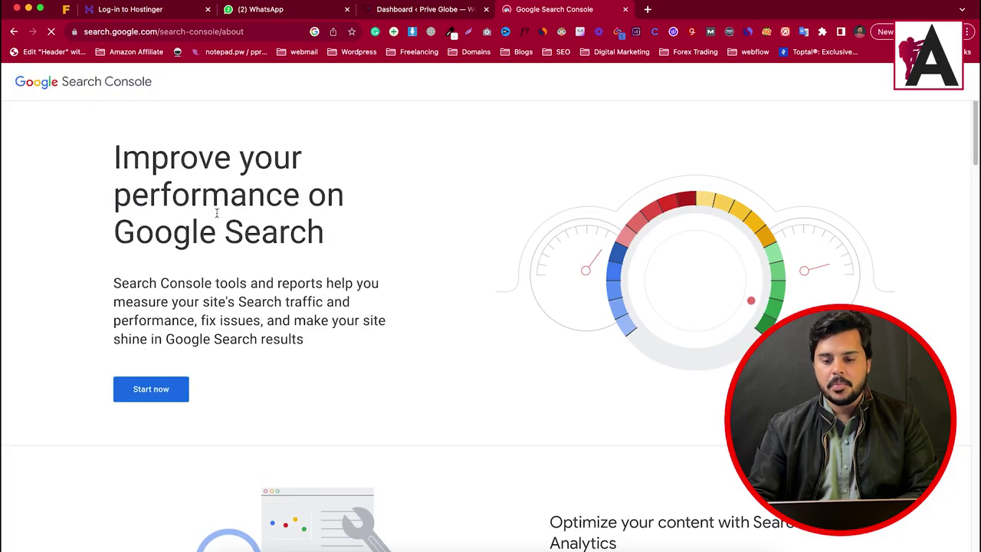
left_click(159, 393)
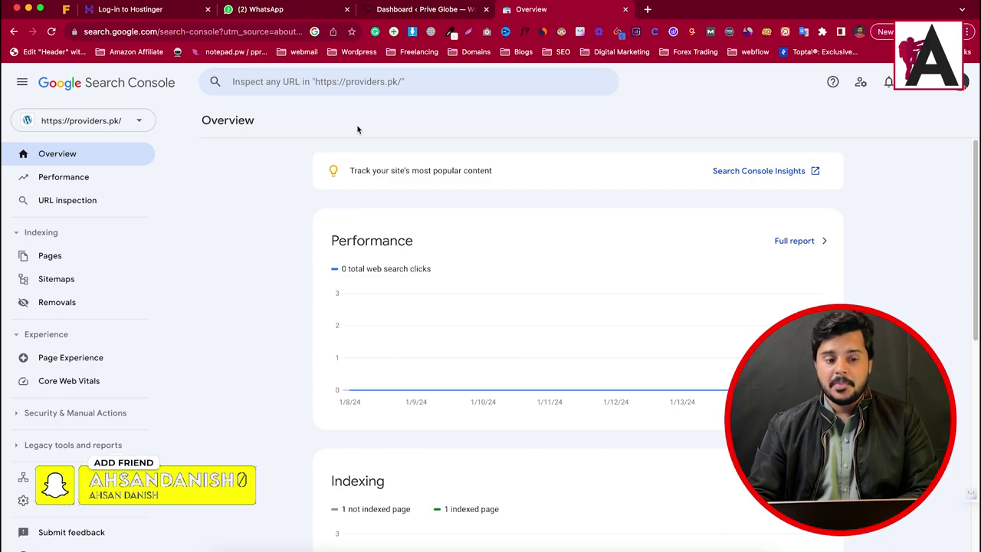
left_click(421, 10)
left_click_drag(151, 31, 84, 30)
key("super+c")
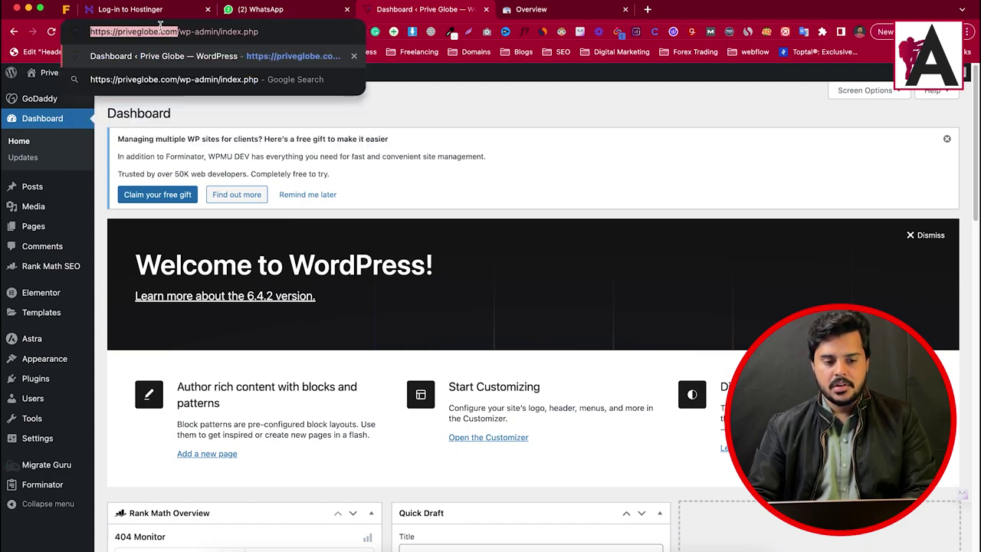
left_click(536, 11)
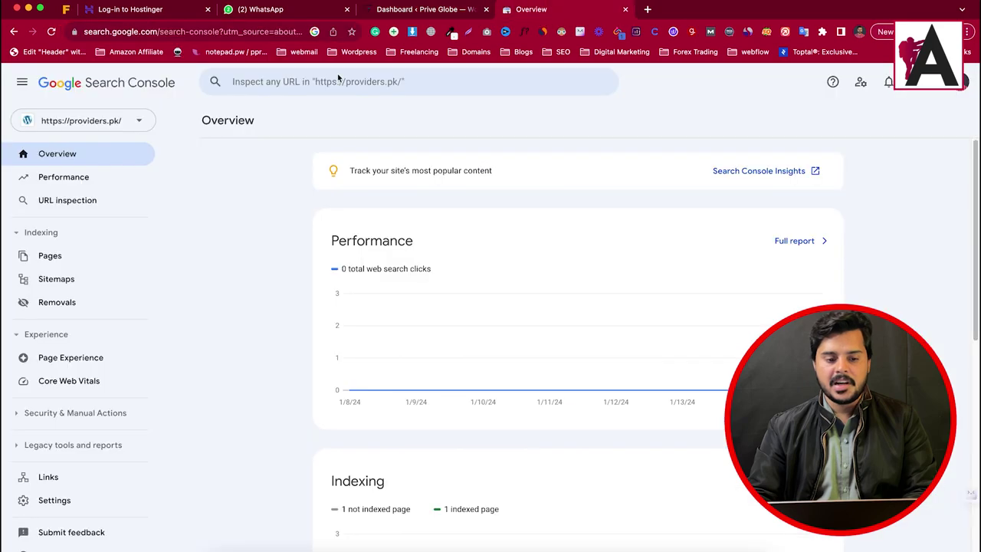
left_click(113, 123)
scroll(92, 285, "down", 5)
left_click(73, 422)
left_click(568, 355)
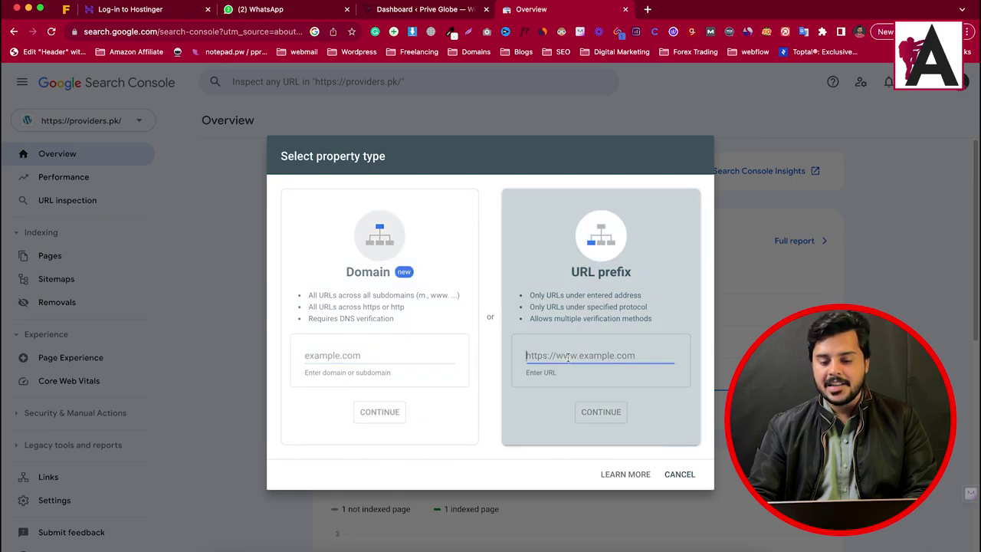
key("super+v")
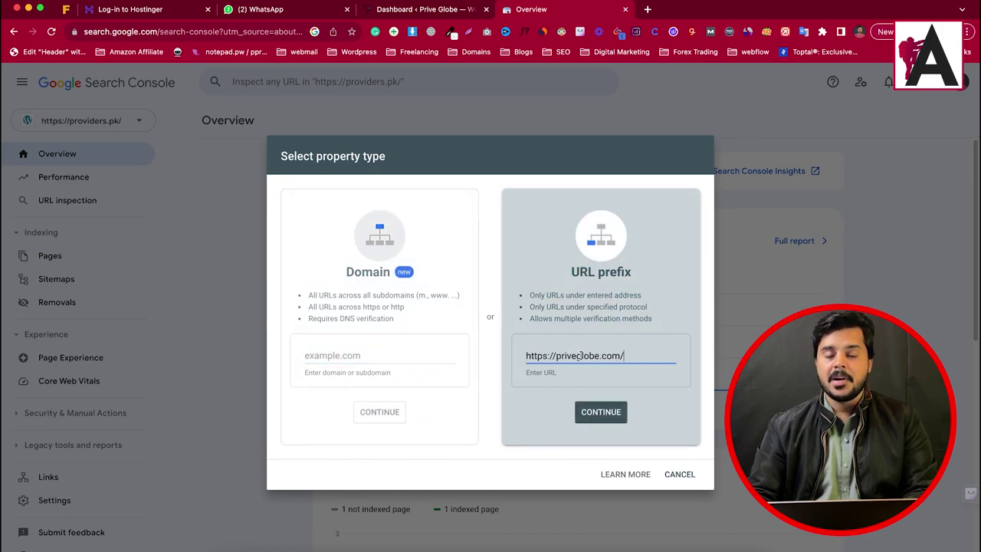
left_click(600, 415)
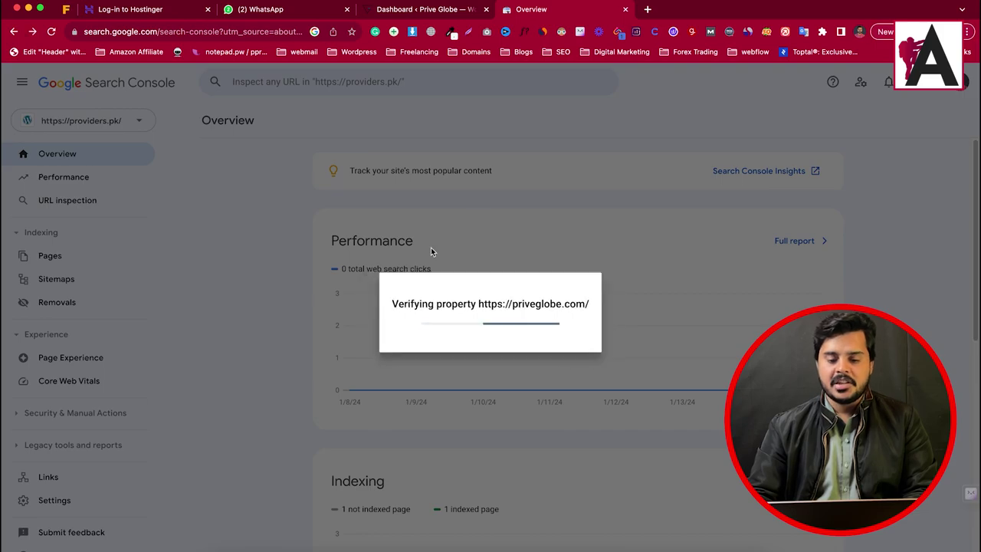
Step: Choose the HTML tag verification method and copy its meta tag for the new property
scroll(441, 330, "down", 1)
scroll(437, 283, "up", 1)
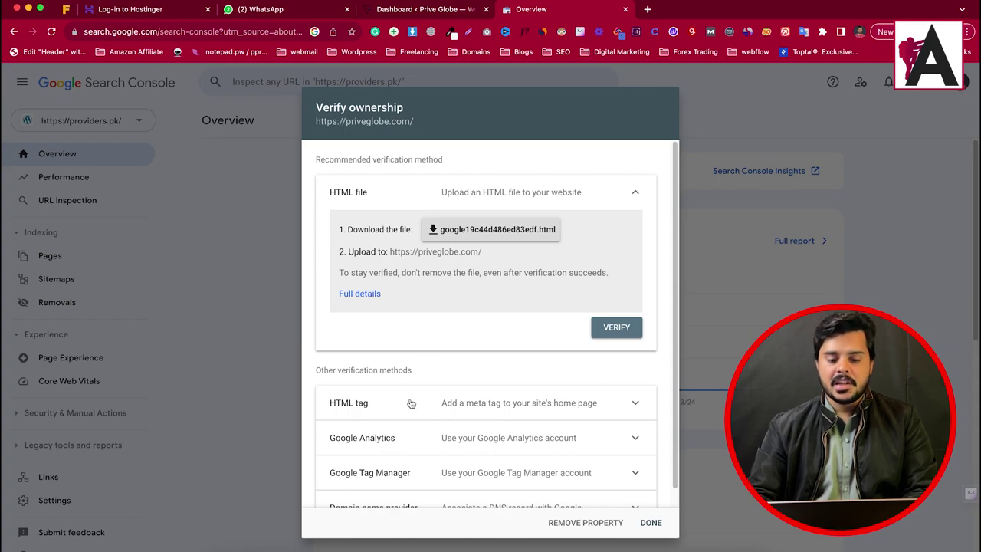
left_click(444, 403)
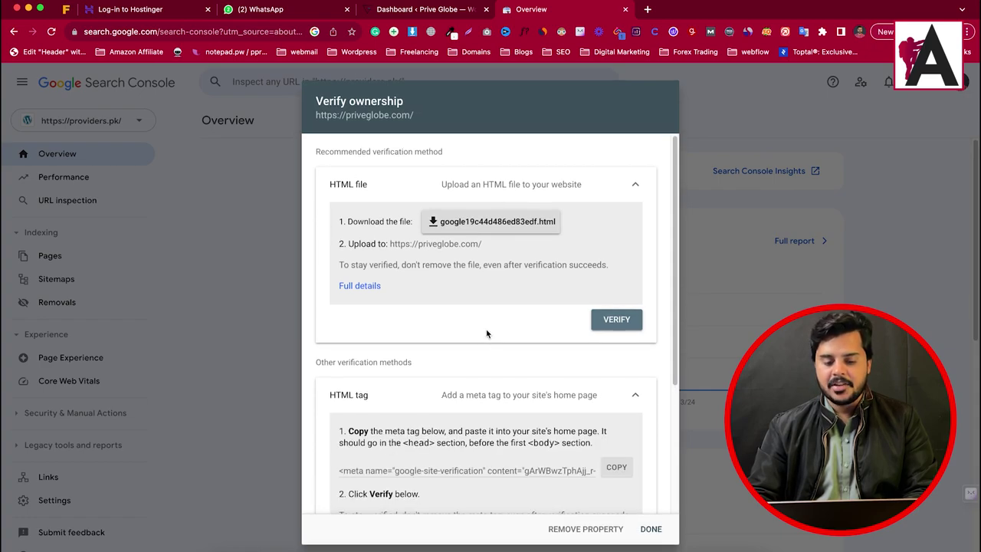
scroll(486, 333, "down", 4)
left_click(614, 328)
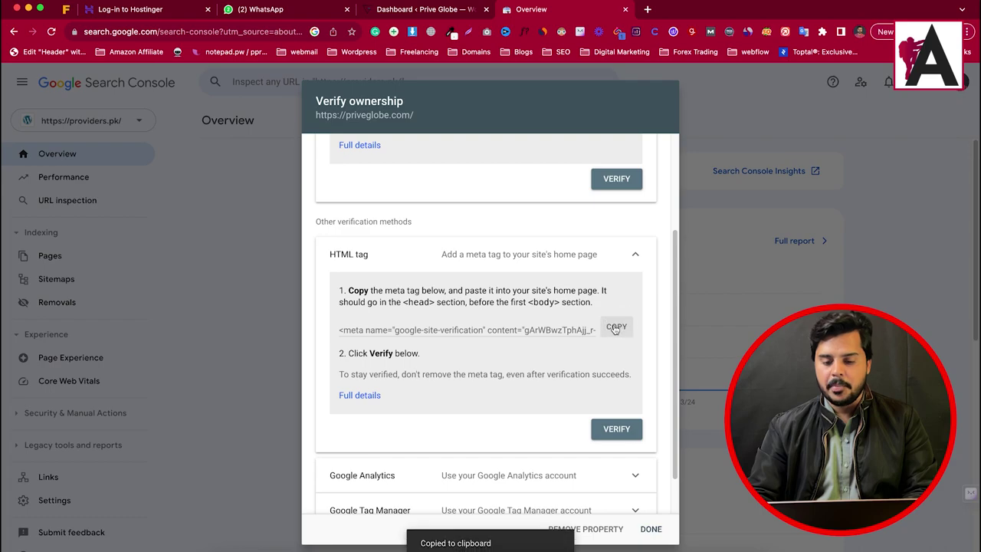
Step: Open the Webmaster Tools section of Rank Math SEO's General Settings in the WordPress dashboard
left_click(410, 10)
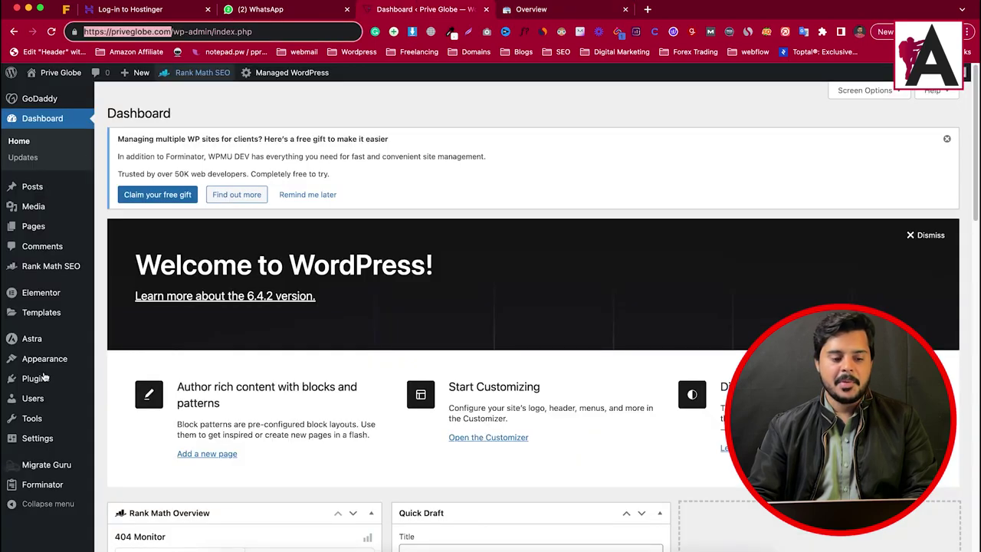
left_click(567, 187)
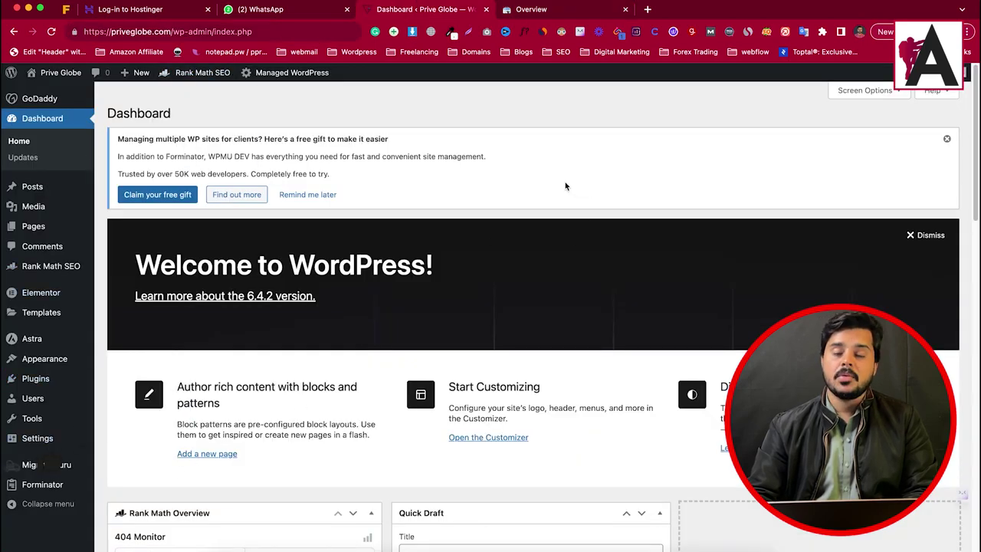
mouse_move(51, 268)
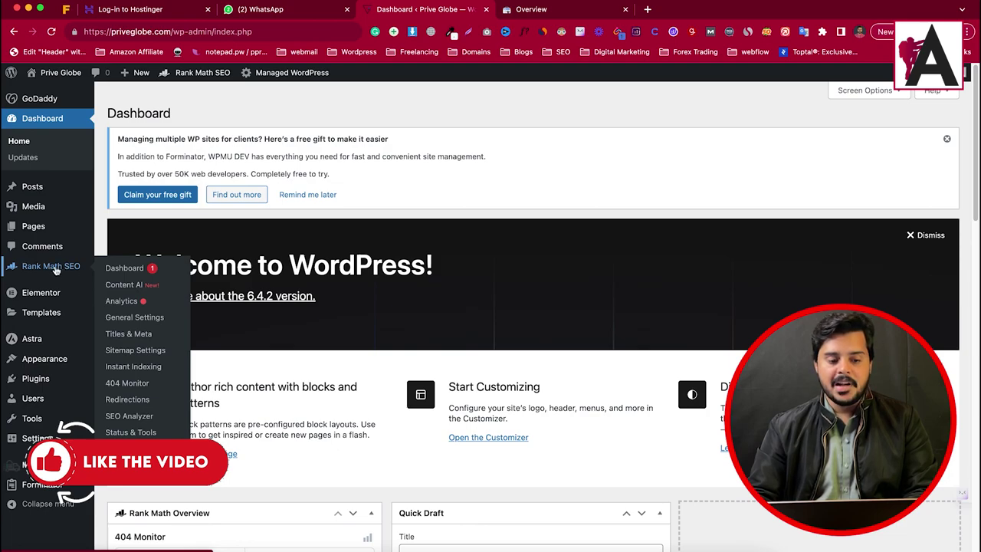
left_click(143, 320)
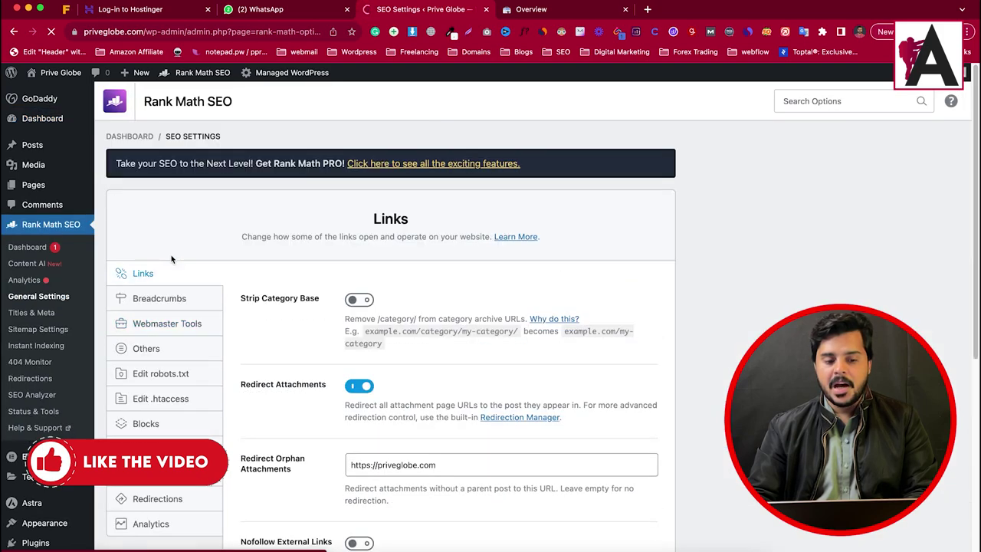
left_click(162, 325)
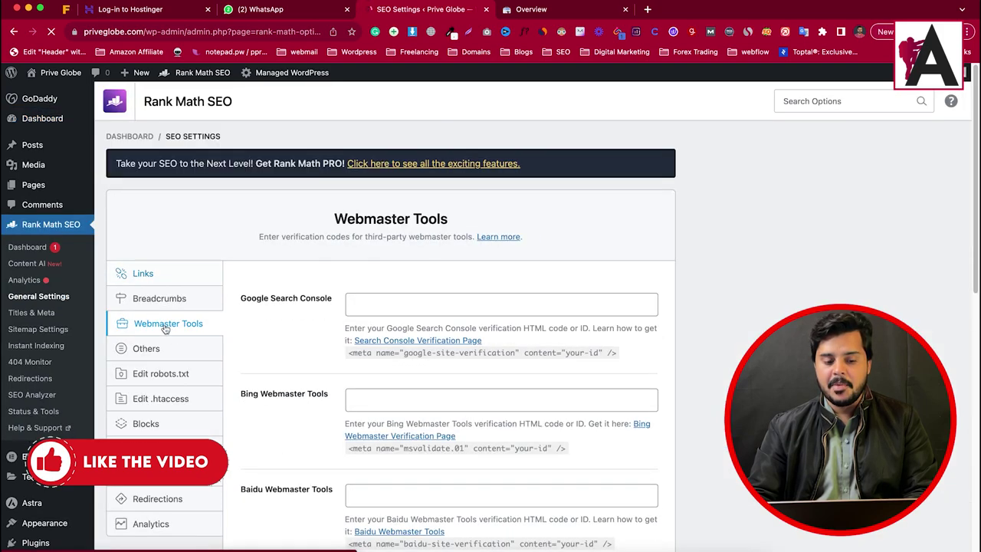
Step: Paste the copied verification meta tag into the Google Search Console field and save the changes
left_click(437, 305)
key("super+v")
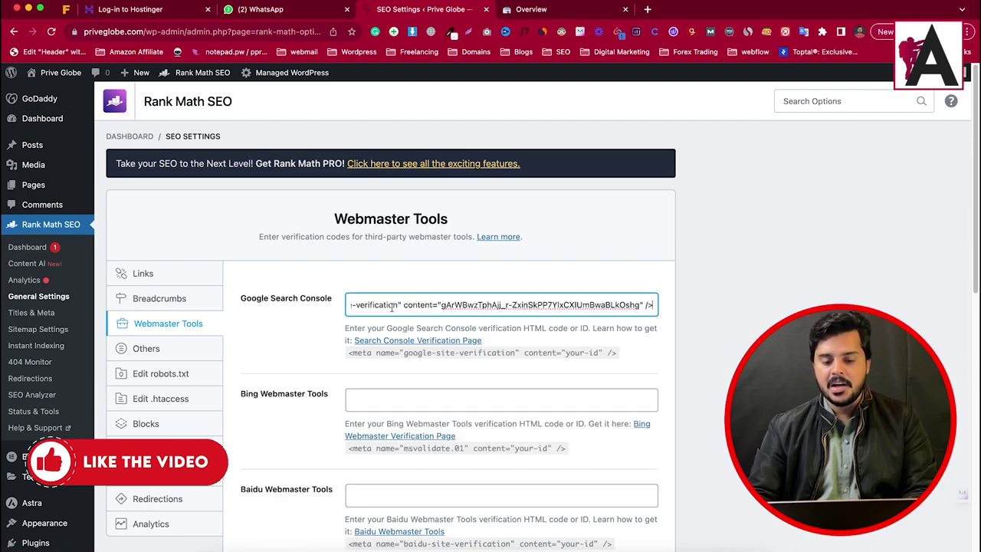
left_click_drag(553, 307, 337, 305)
scroll(490, 345, "down", 10)
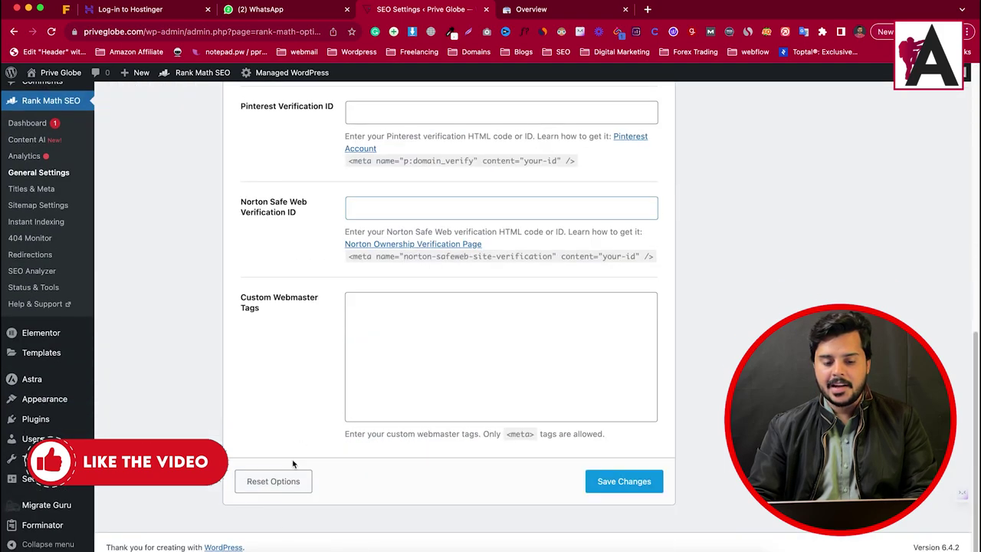
left_click(612, 479)
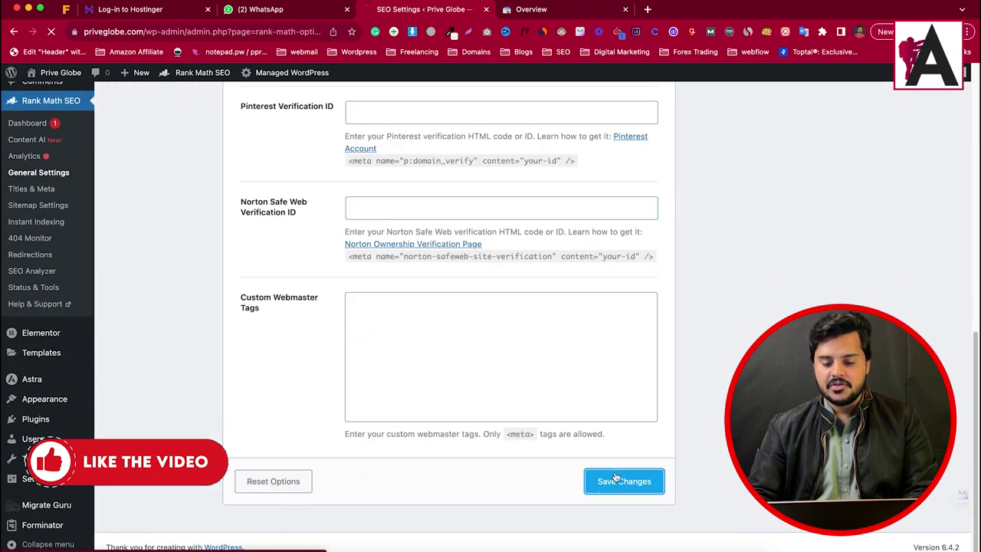
Step: Verify ownership in Search Console through the HTML tag and open the priveglobe.com property's Sitemaps page
left_click(571, 11)
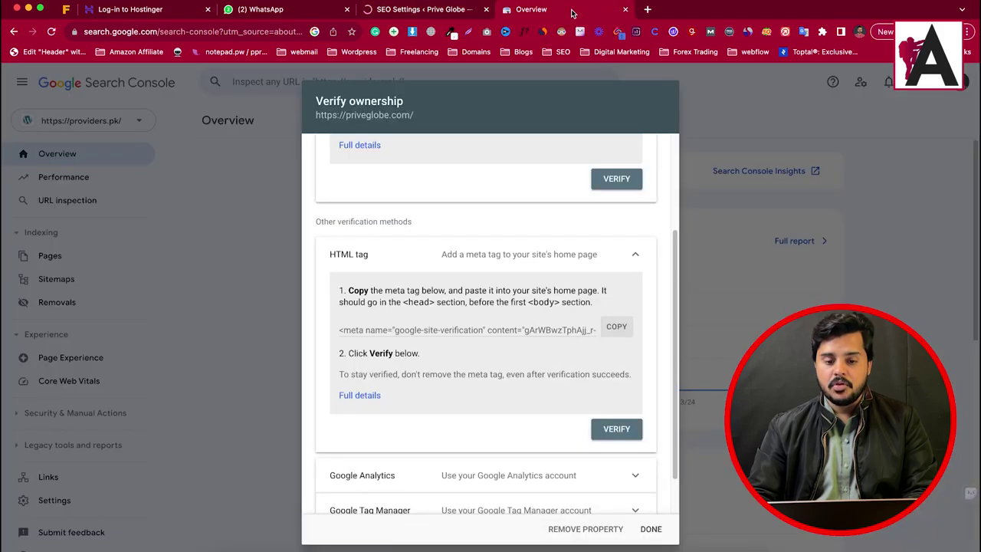
left_click(615, 430)
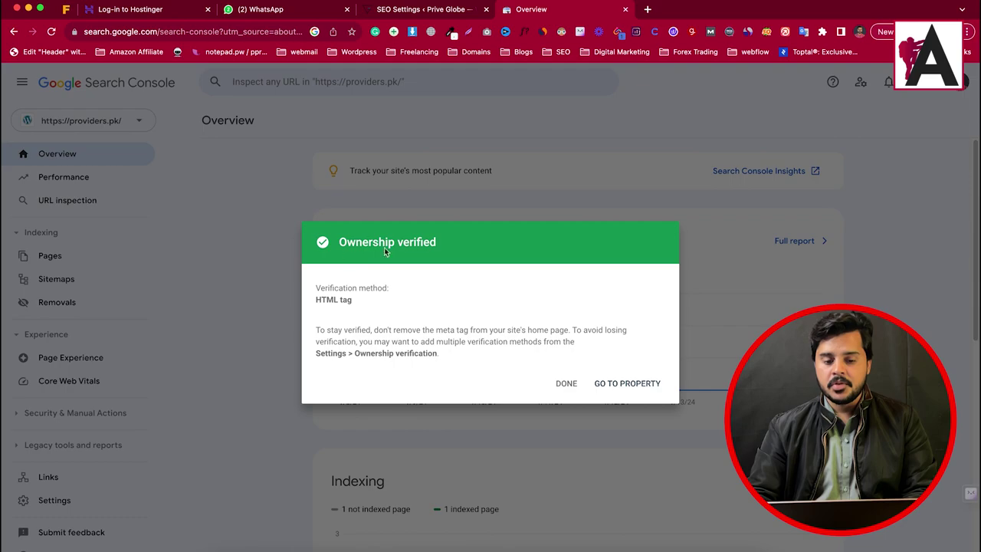
left_click(627, 383)
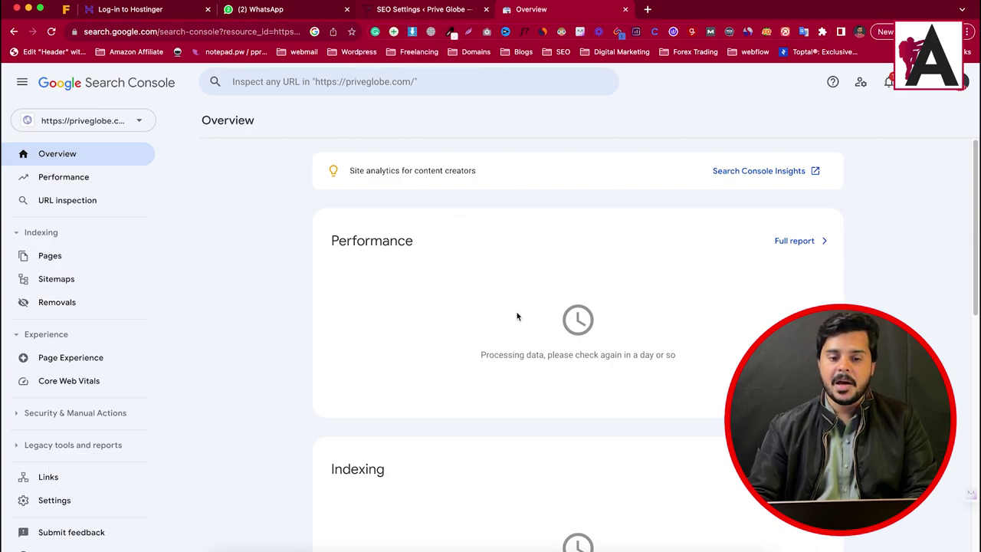
left_click(55, 281)
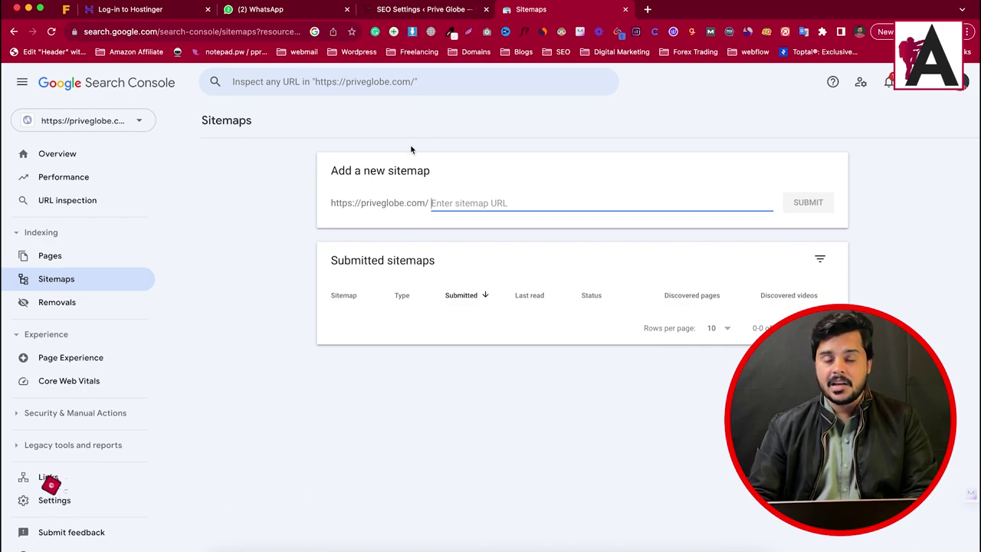
Step: Open the site's sitemap index from Rank Math's Sitemap Settings and copy sitemap_index.xml from its address
left_click(435, 7)
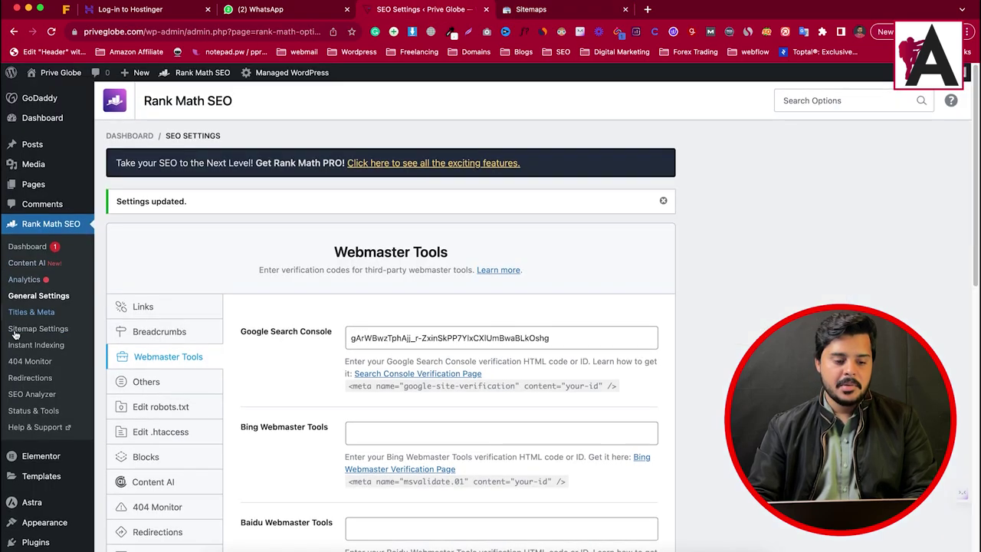
scroll(46, 329, "down", 1)
left_click(48, 331)
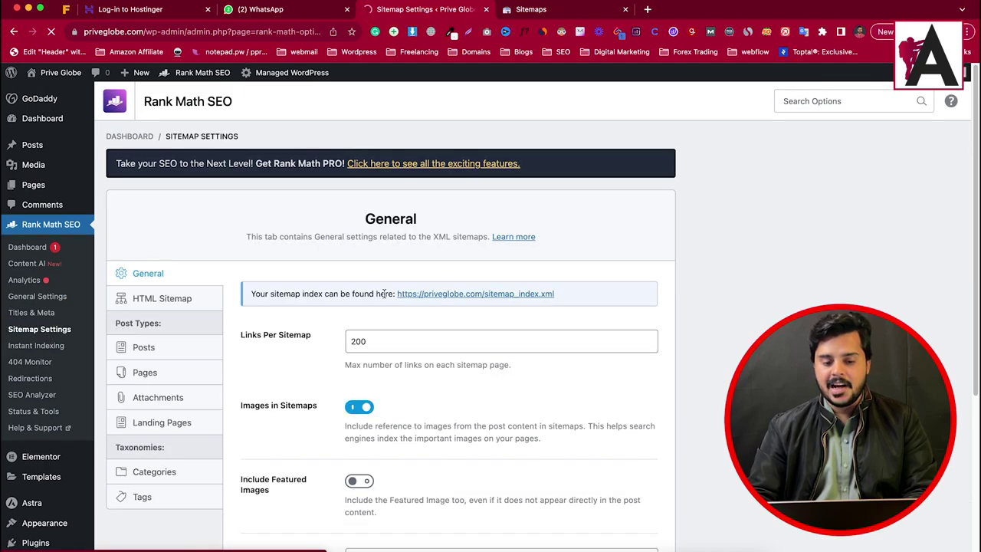
double_click(466, 295)
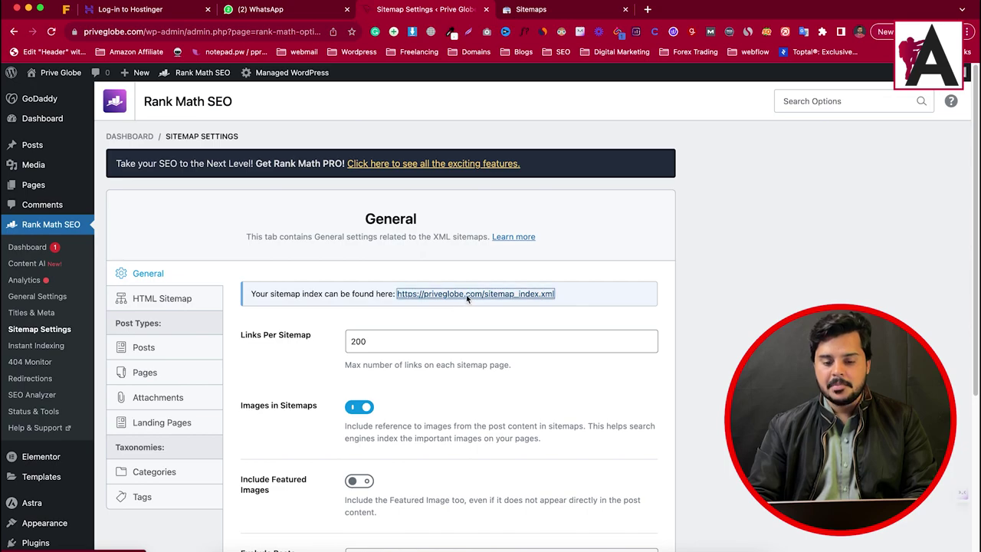
left_click(465, 295)
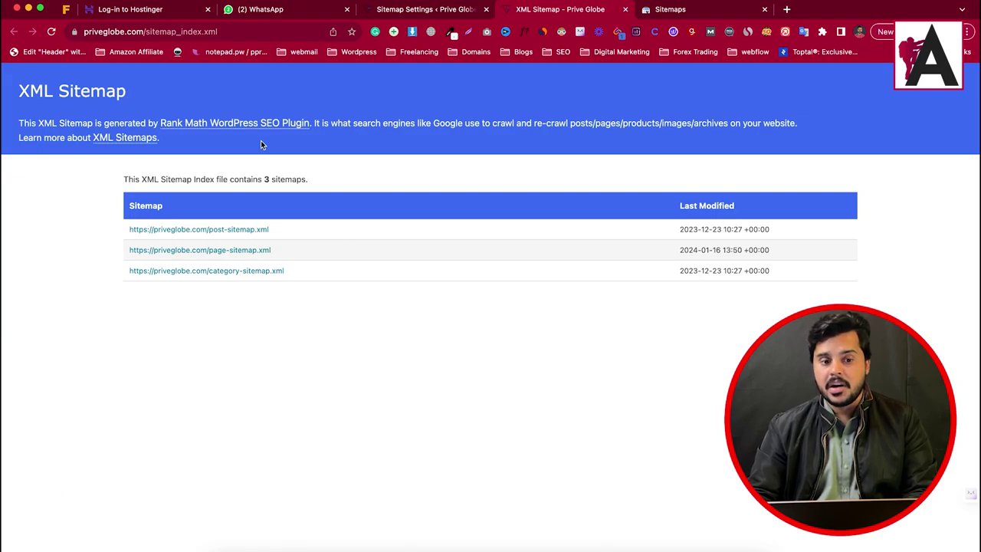
left_click(163, 31)
left_click_drag(162, 32, 289, 31)
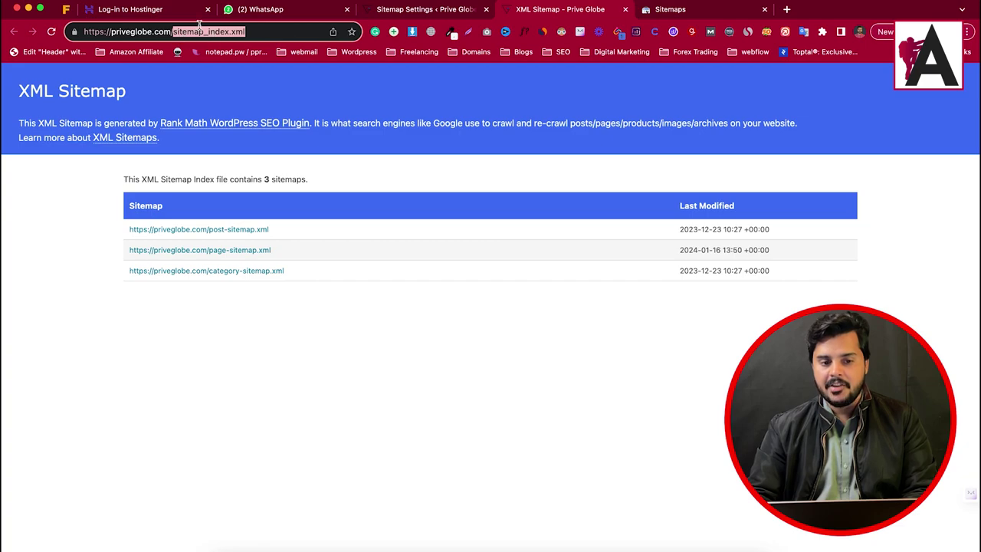
Step: Submit sitemap_index.xml as a new sitemap for priveglobe.com in Search Console and dismiss the confirmation
left_click(713, 9)
type("v")
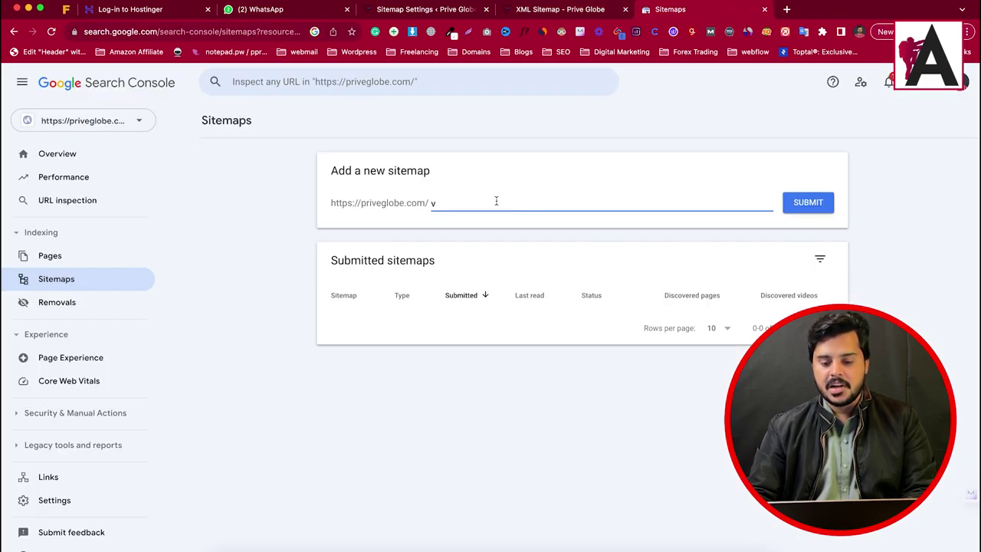
key("BackSpace")
type("v")
key("BackSpace")
key("super+v")
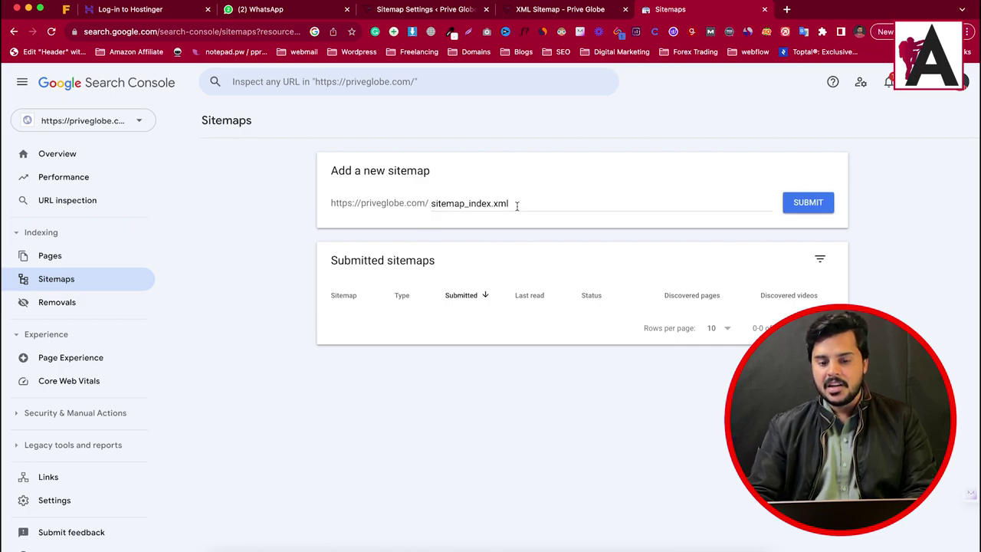
left_click(797, 203)
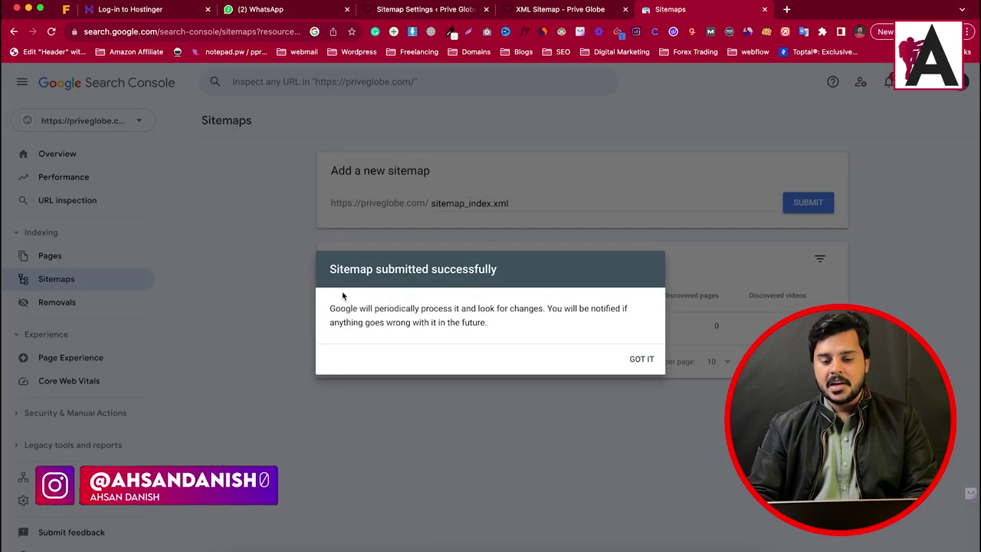
left_click_drag(329, 269, 478, 271)
left_click(634, 357)
left_click_drag(625, 329, 587, 390)
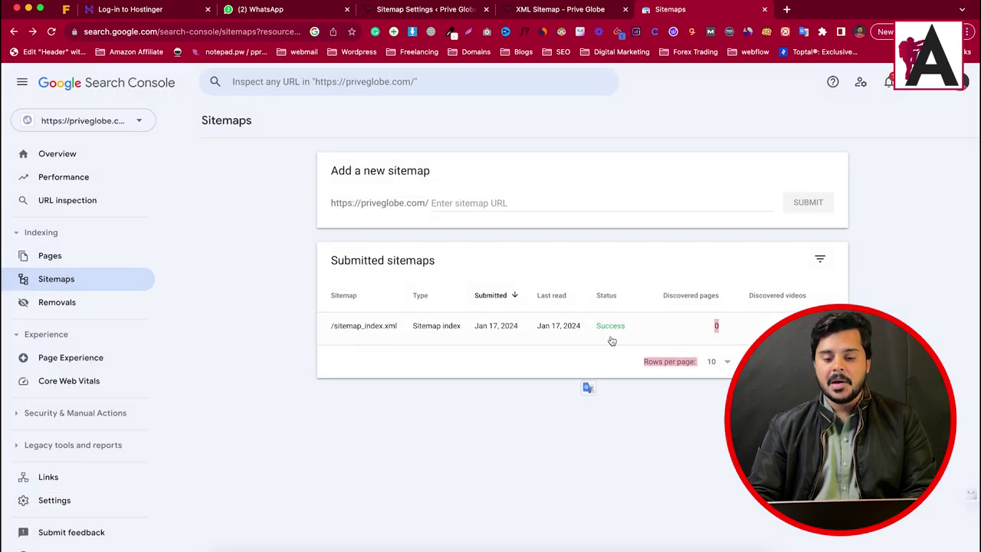
left_click(498, 243)
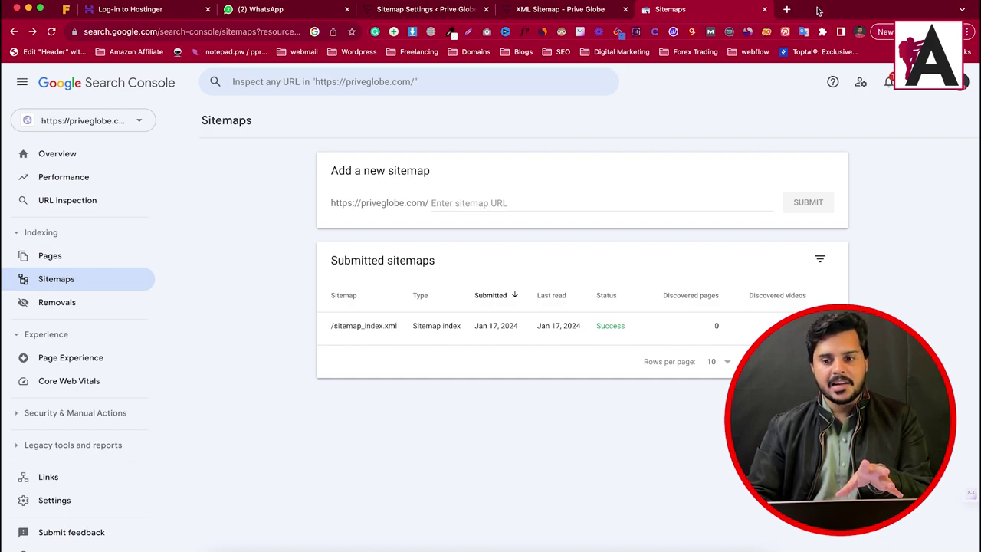
Step: Search Google for bing webmaster tools in a new tab and open the Bing Webmaster Tools site
left_click(789, 9)
type("bing")
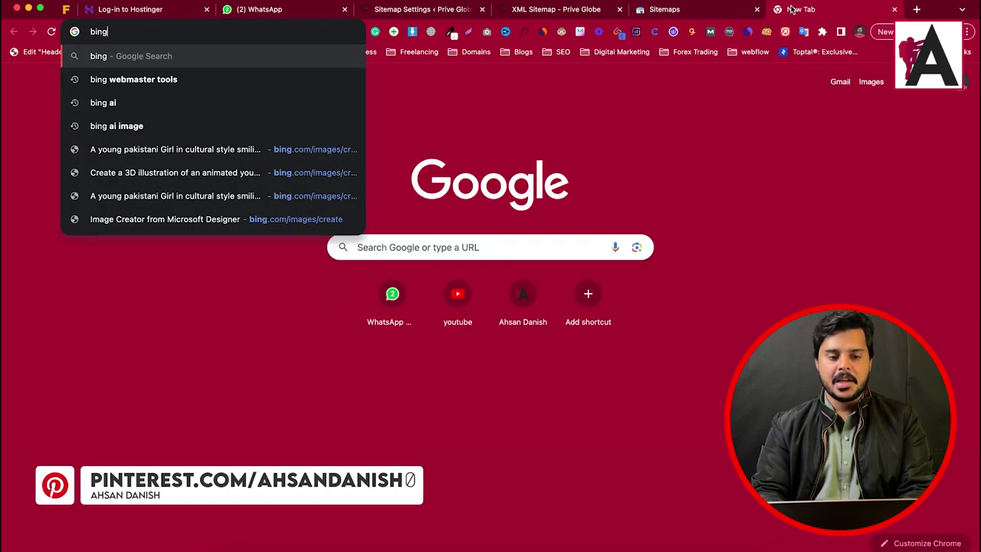
key("Down")
key("Return")
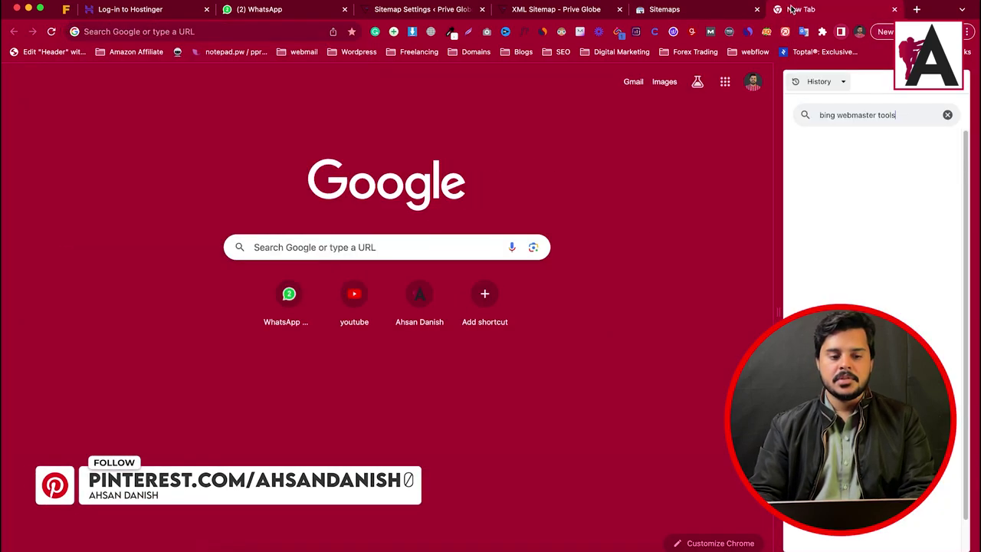
left_click(192, 34)
type("bing webmas")
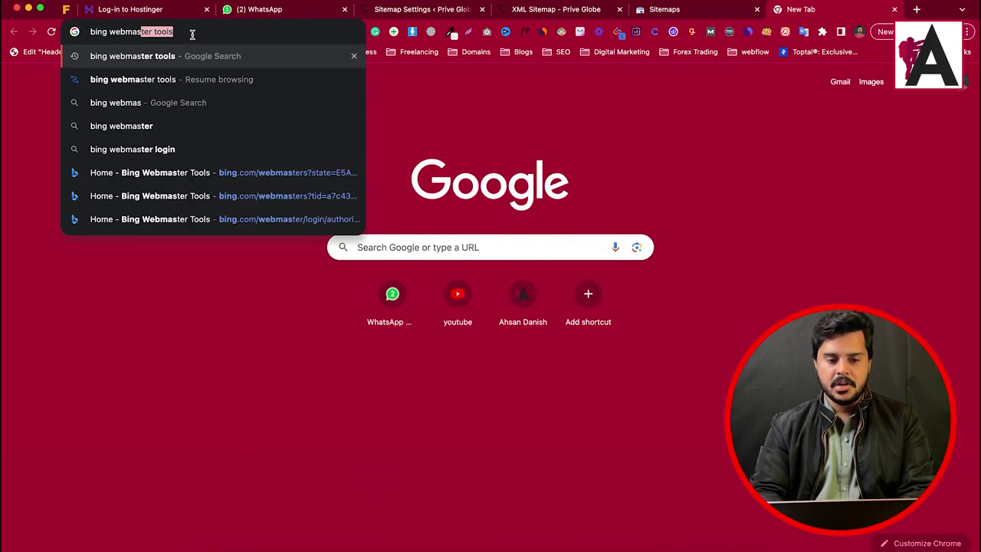
key("Return")
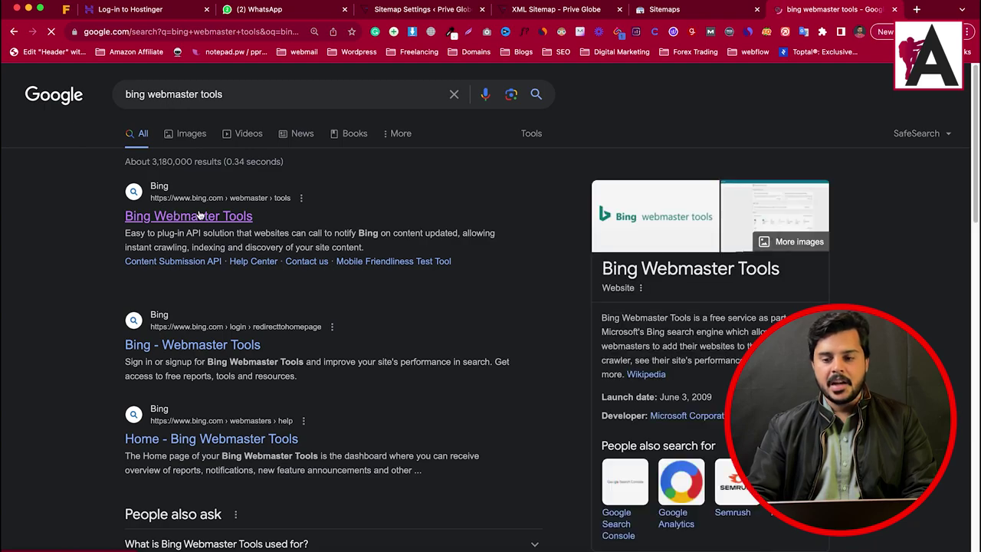
left_click(687, 10)
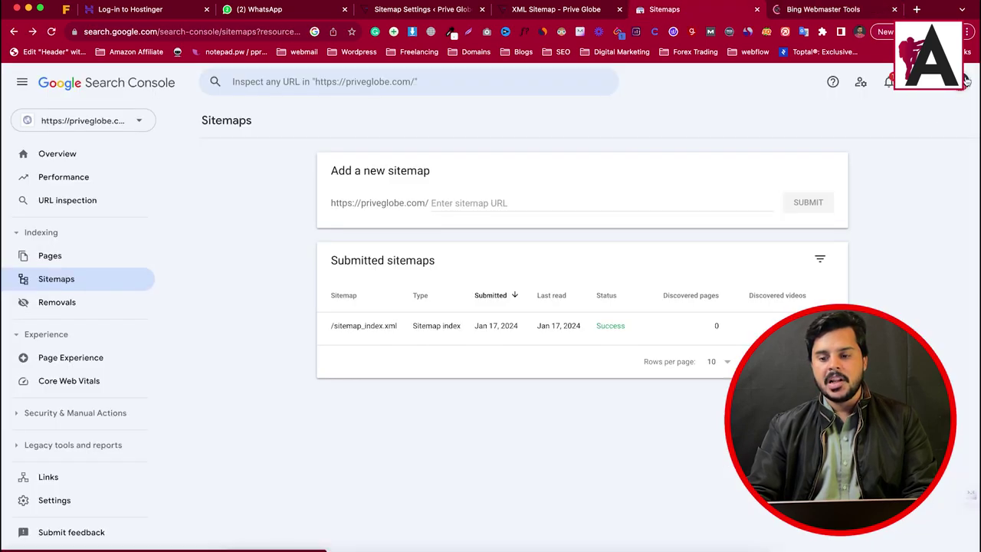
left_click(828, 10)
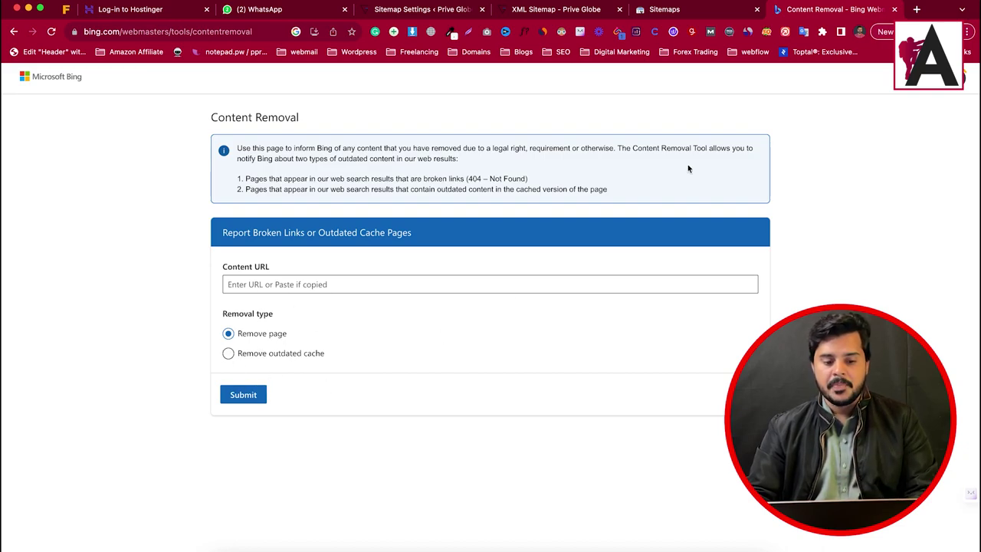
Step: Check the signed-in Bing profile and replace the Content Removal page with the main tools page at bing.com/webmasters/tools/
left_click(975, 75)
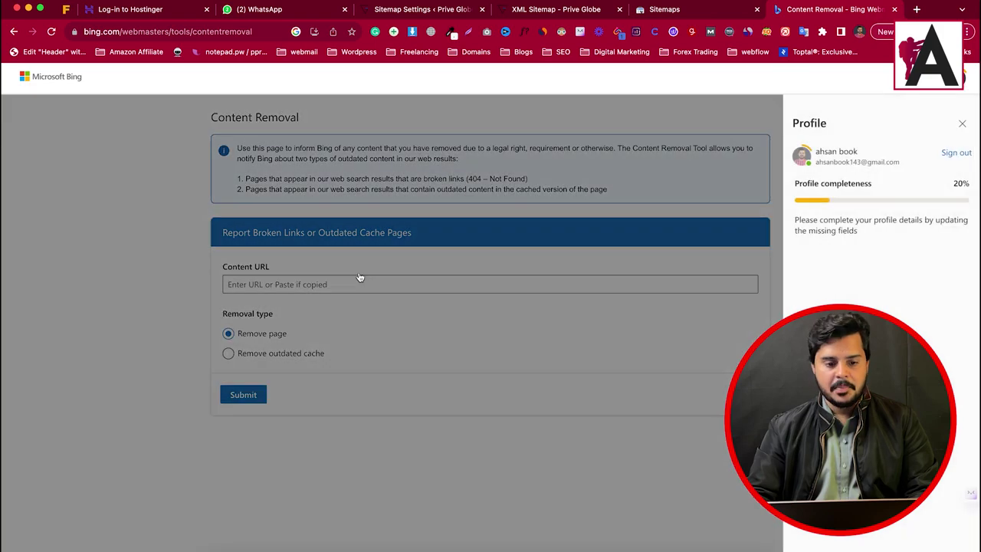
left_click(503, 322)
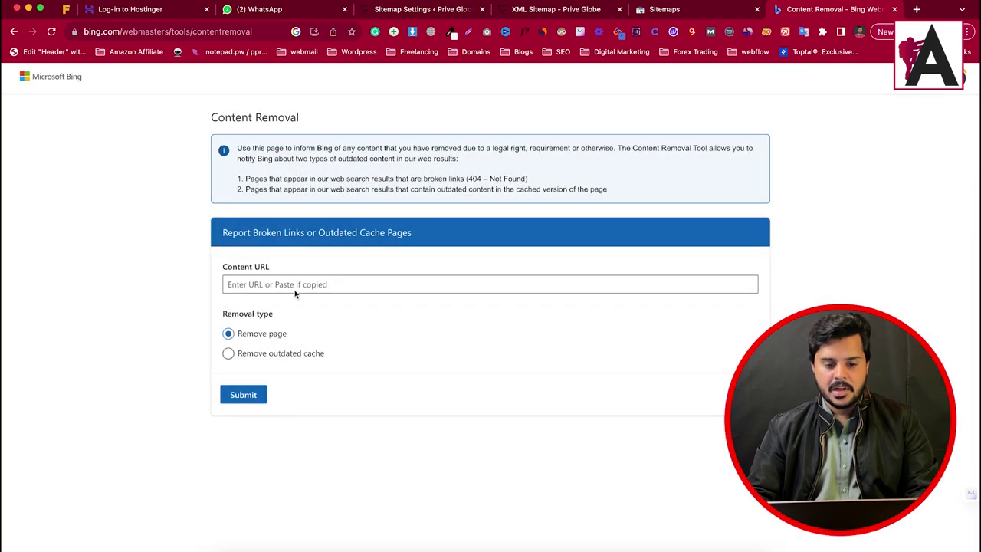
triple_click(284, 116)
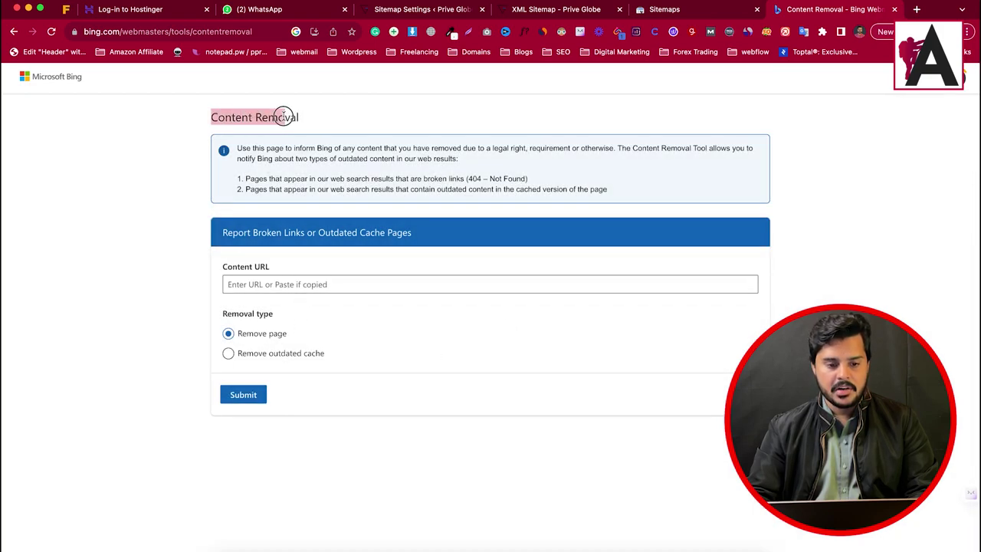
left_click(82, 78)
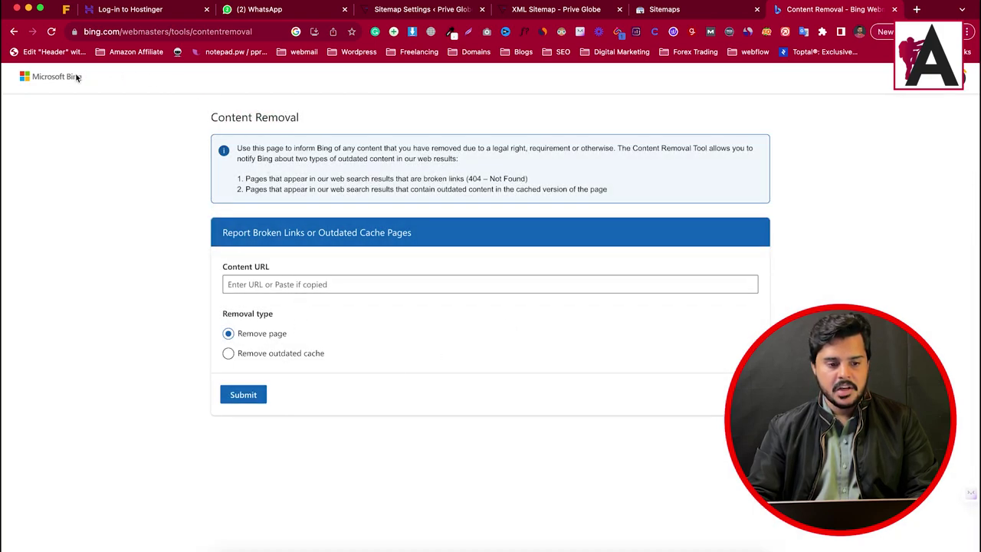
left_click(189, 32)
double_click(296, 31)
key("BackSpace")
key("Return")
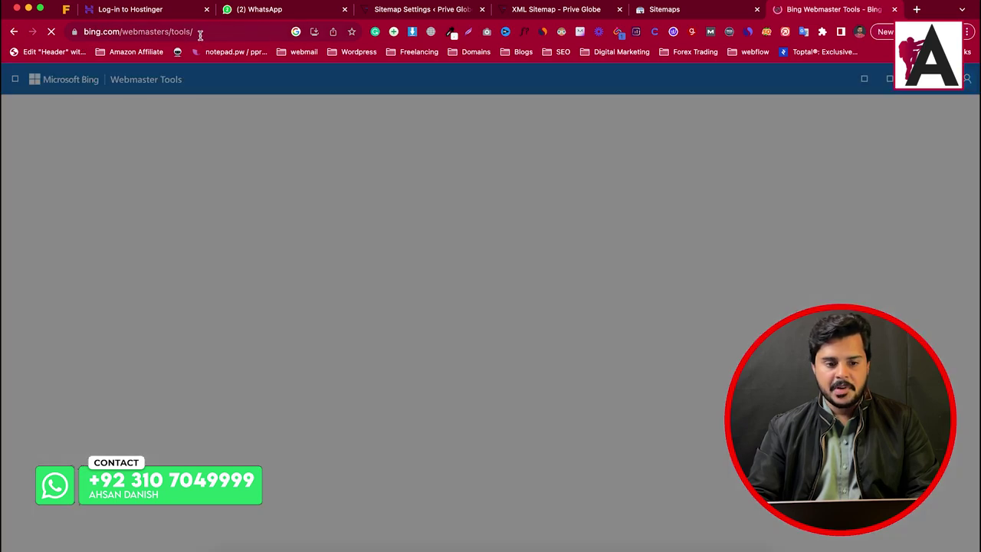
left_click(197, 31)
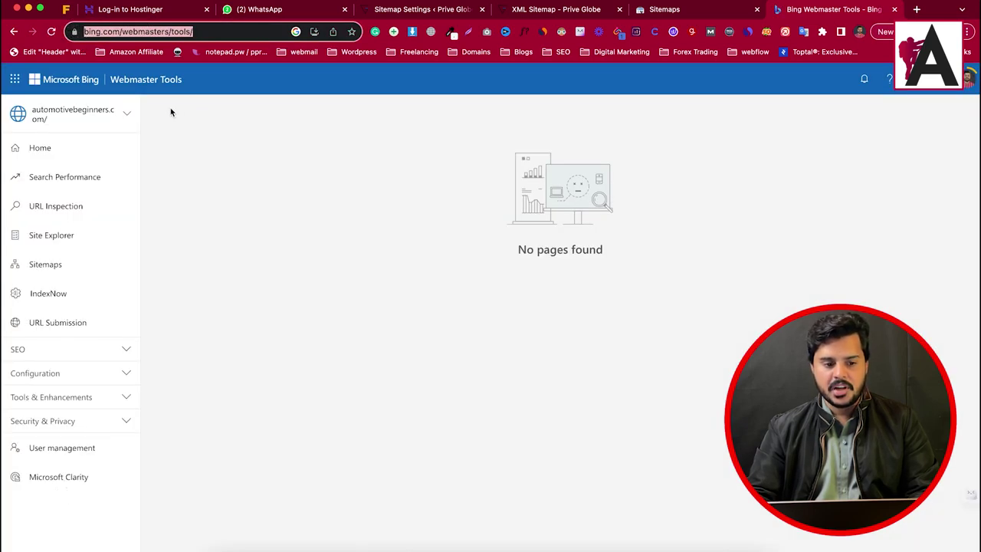
Step: Add a site by choosing the import from Google Search Console and continue to the Google account selection
left_click(127, 113)
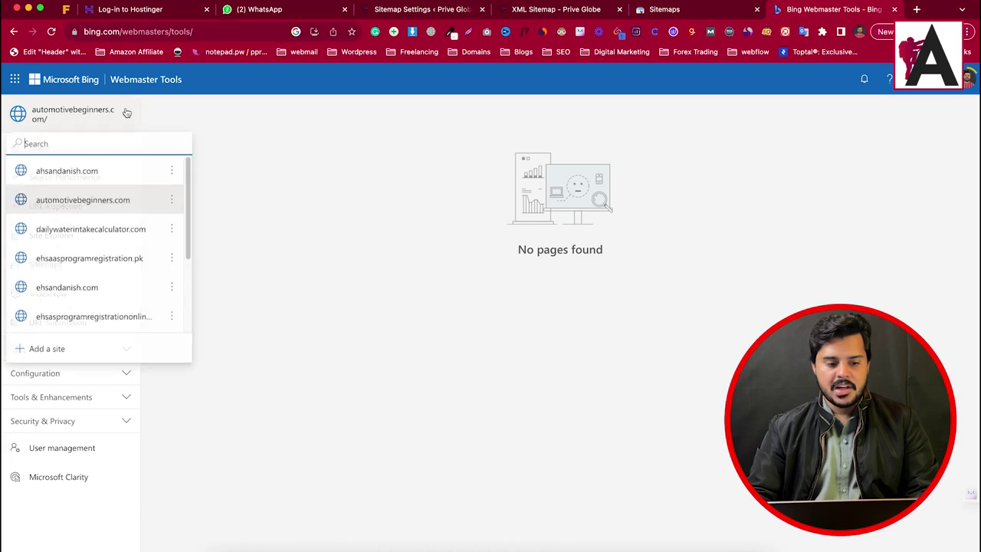
left_click(38, 348)
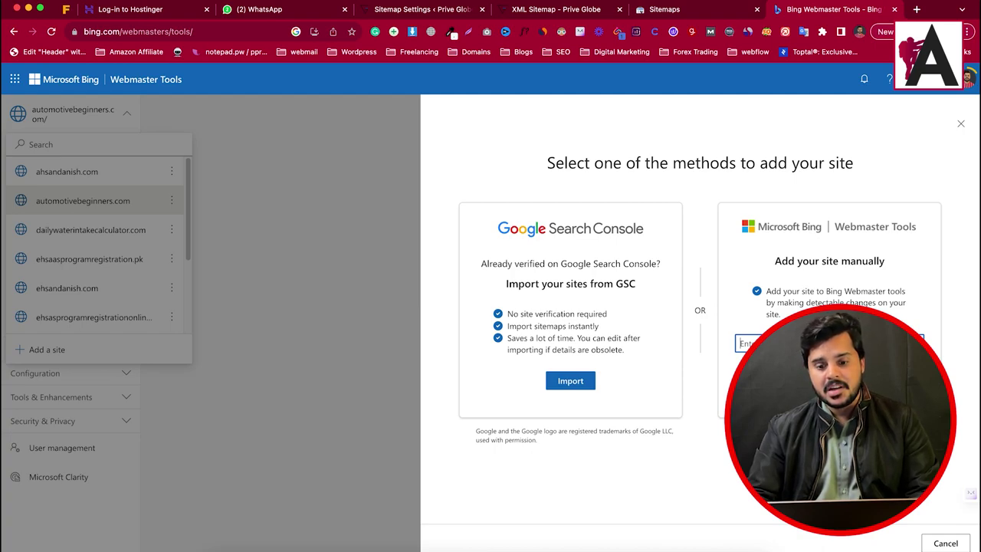
double_click(600, 235)
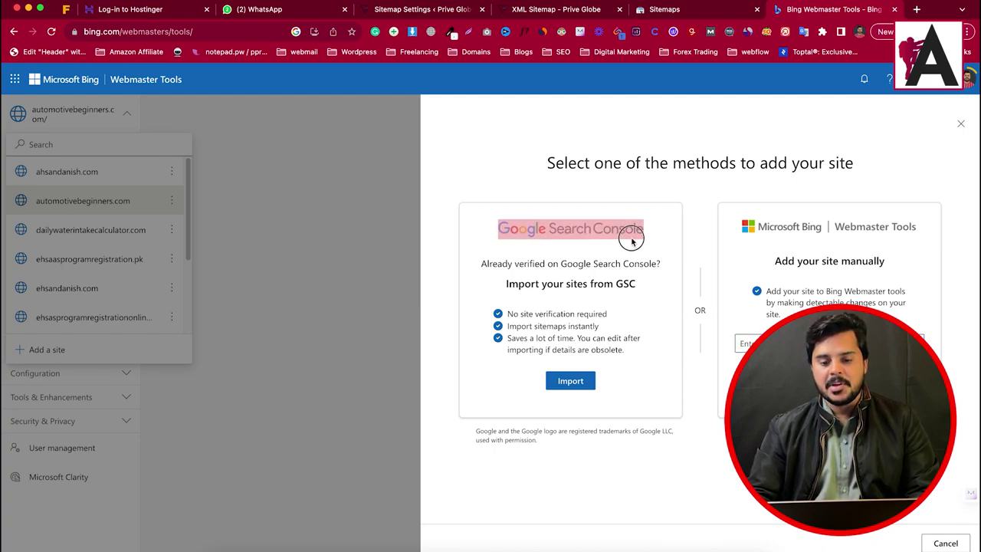
left_click(571, 381)
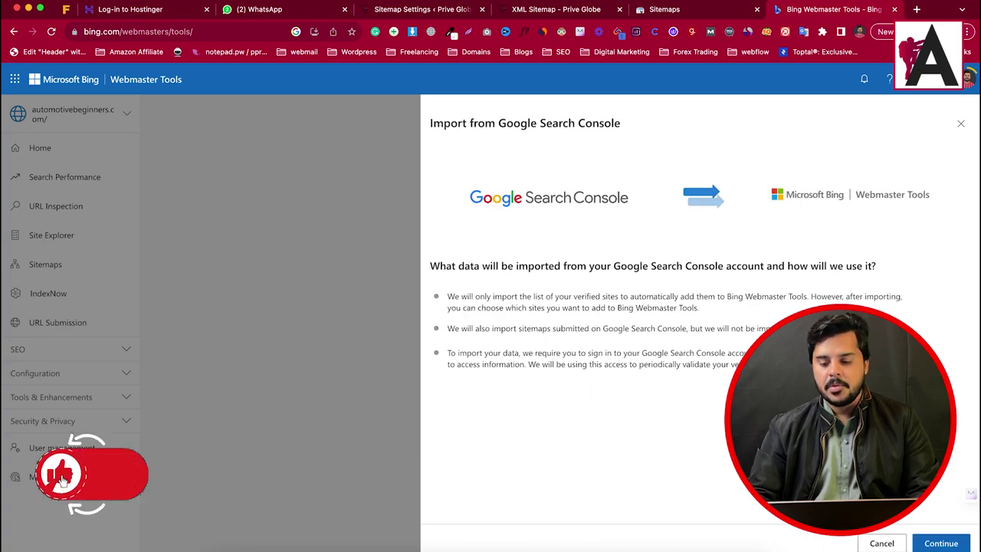
left_click(941, 542)
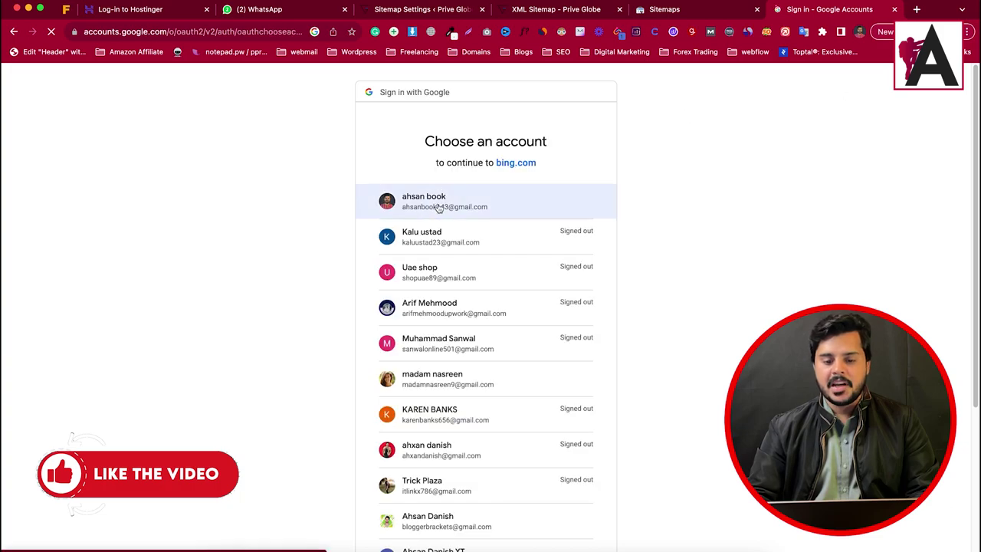
Step: Choose the Google account that owns the Search Console properties and authorize bing.com to access it
left_click(456, 204)
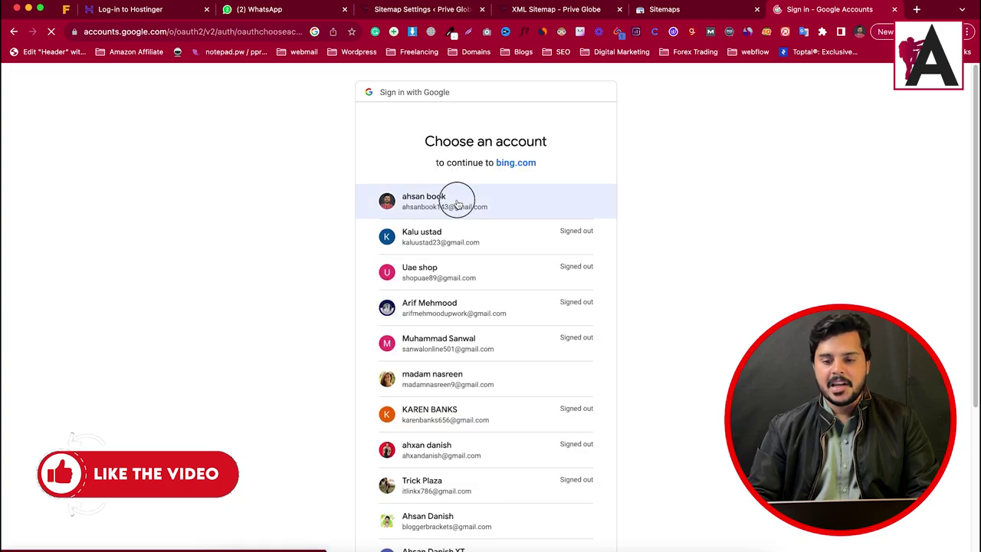
left_click(484, 202)
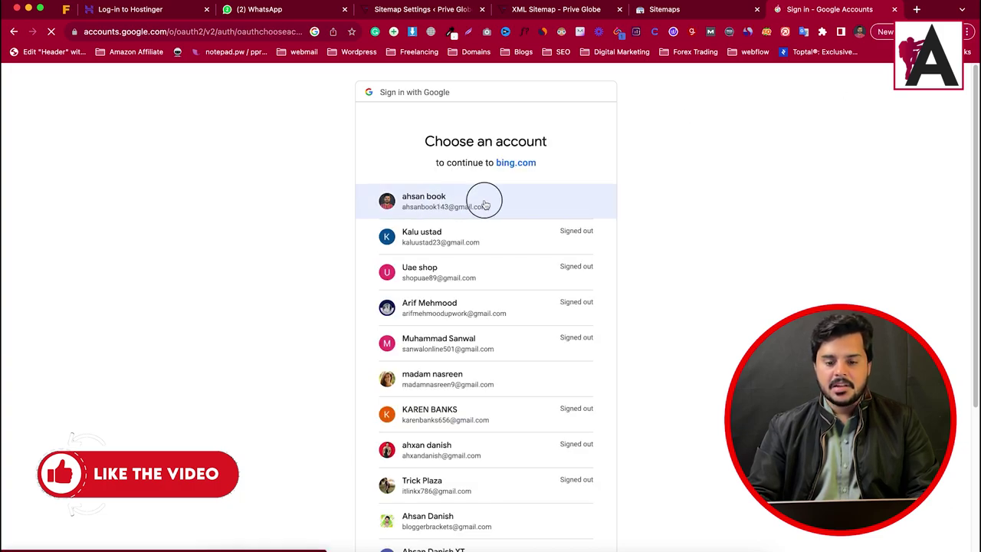
left_click(488, 213)
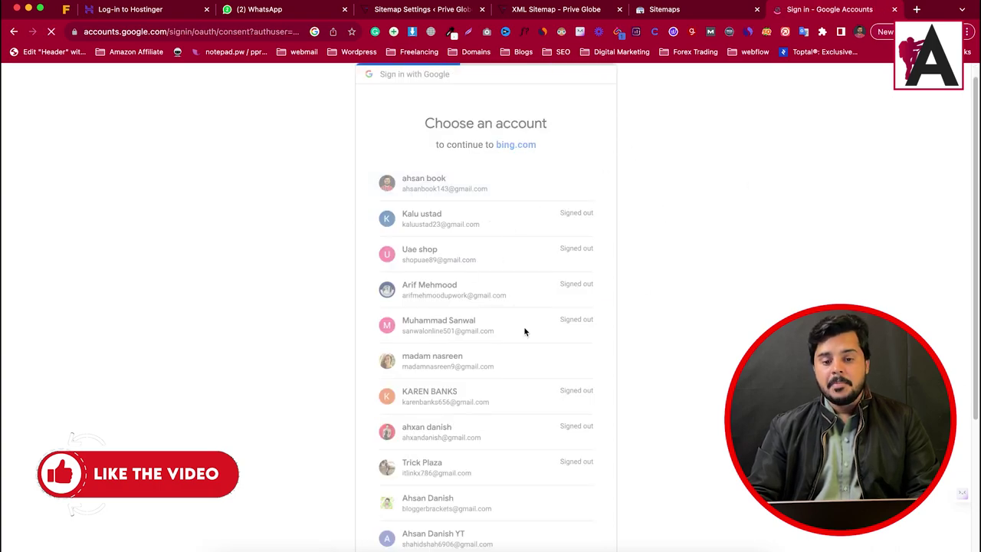
left_click(538, 443)
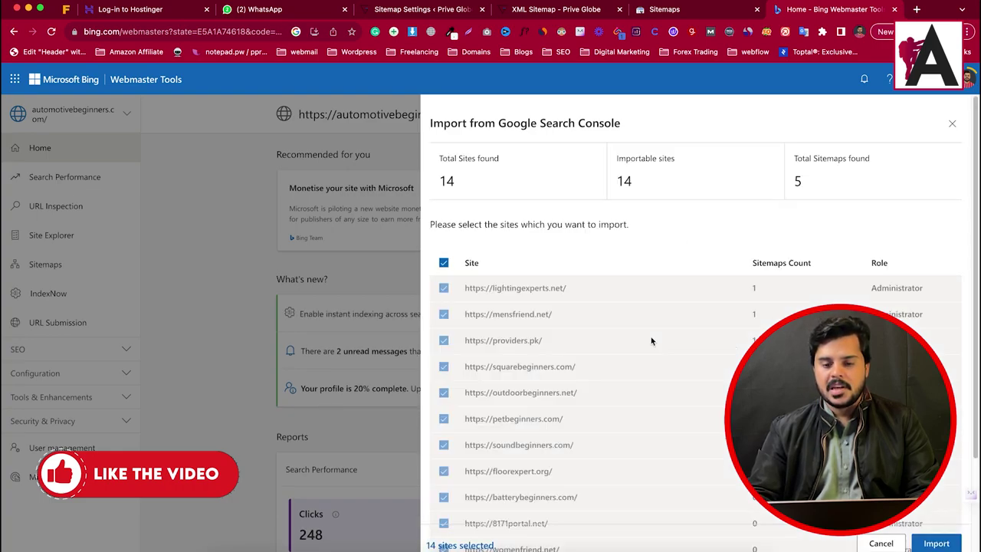
left_click(442, 262)
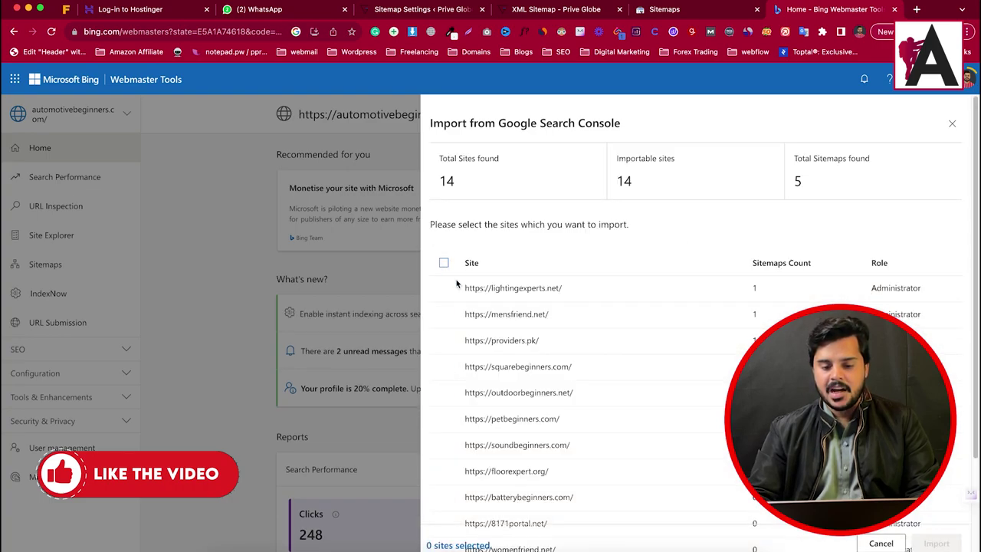
scroll(456, 279, "down", 3)
left_click(444, 499)
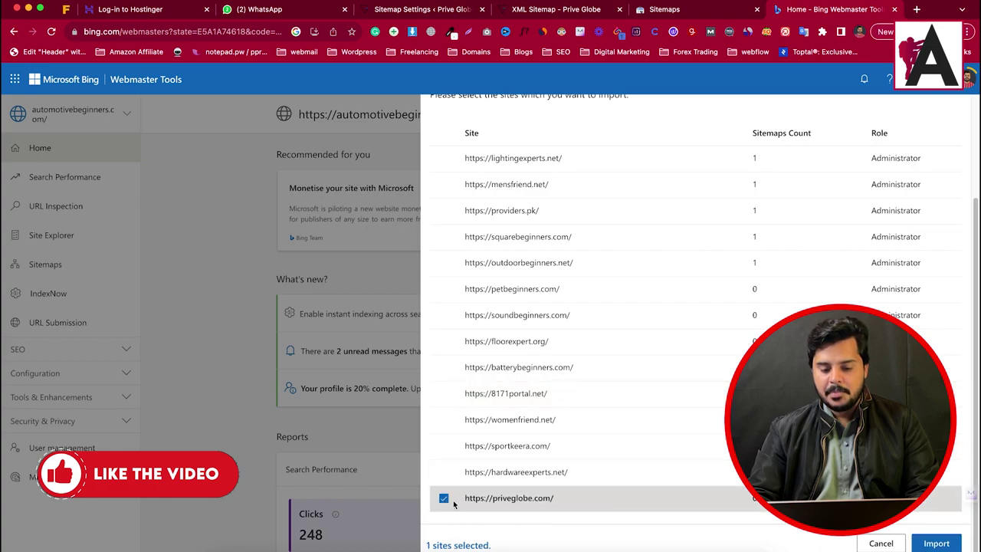
left_click(936, 543)
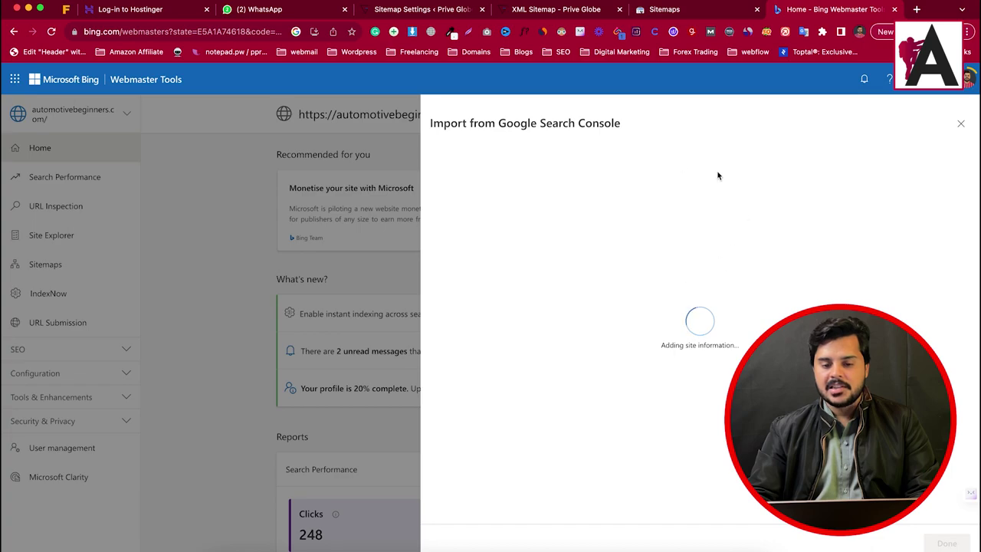
left_click(667, 10)
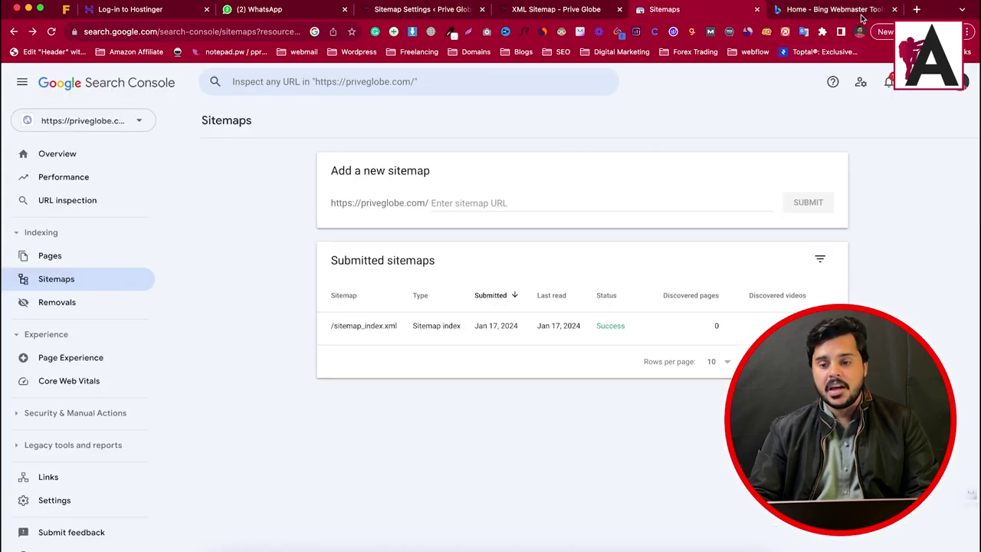
left_click(835, 9)
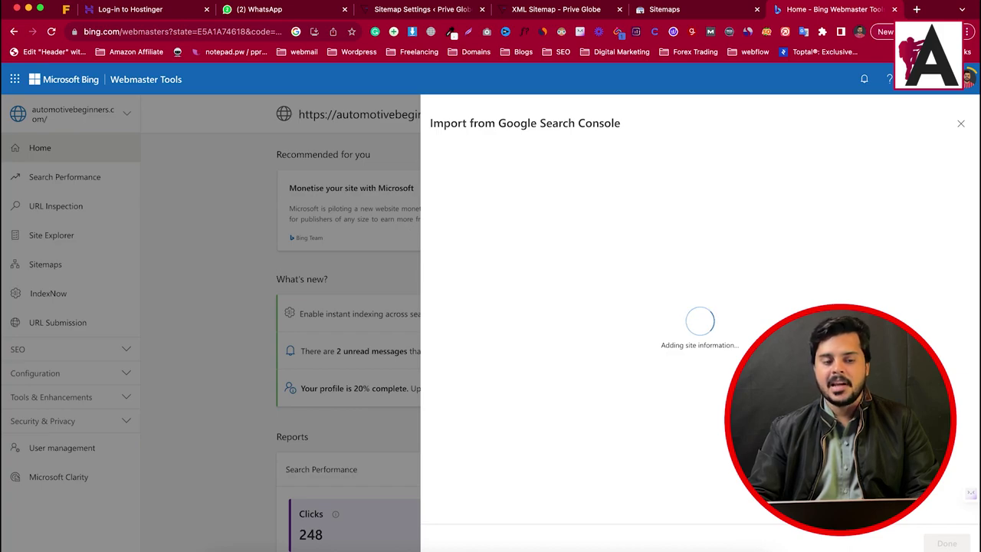